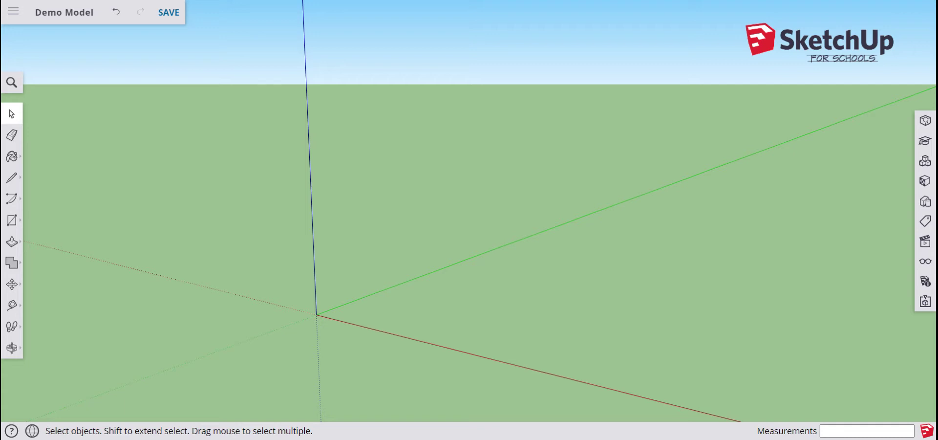
- Start a polygon with its center point at the origin
click(12, 224)
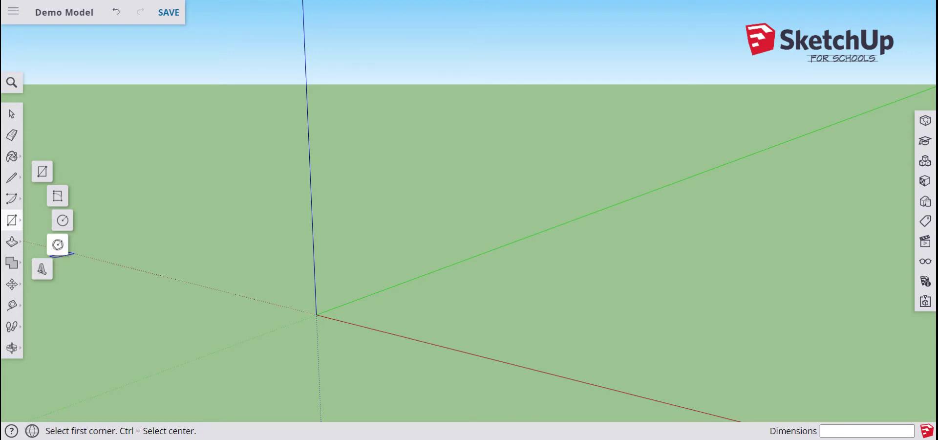
click(58, 244)
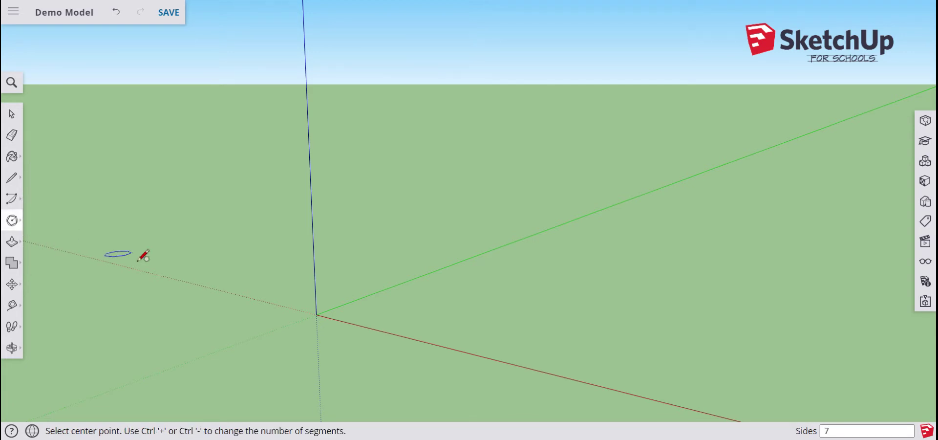
click(316, 314)
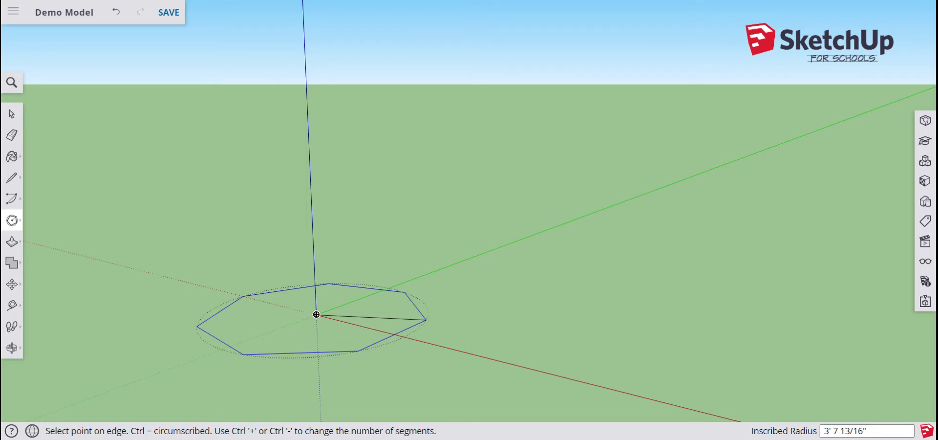
- Try side counts between three and six on the polygon preview
key(ctrl+minus)
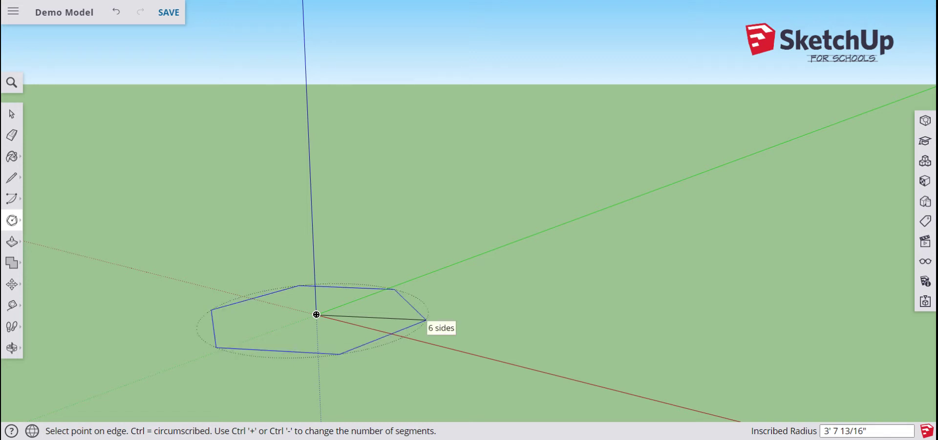
key(ctrl+minus)
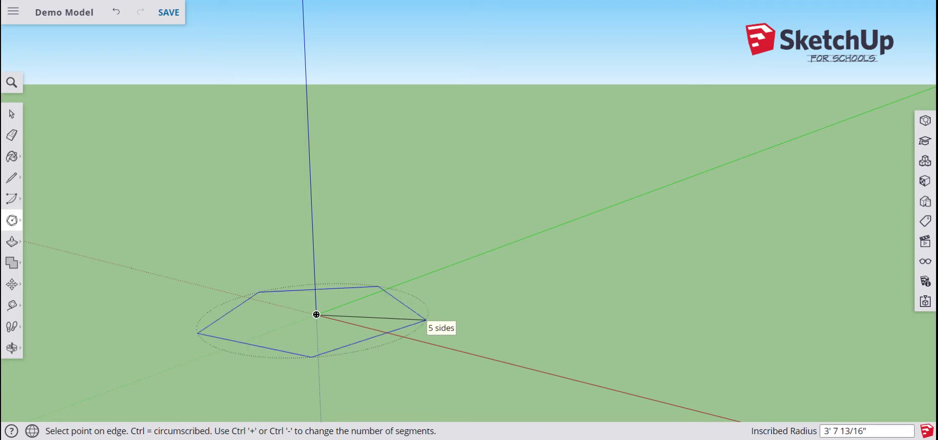
key(ctrl+minus)
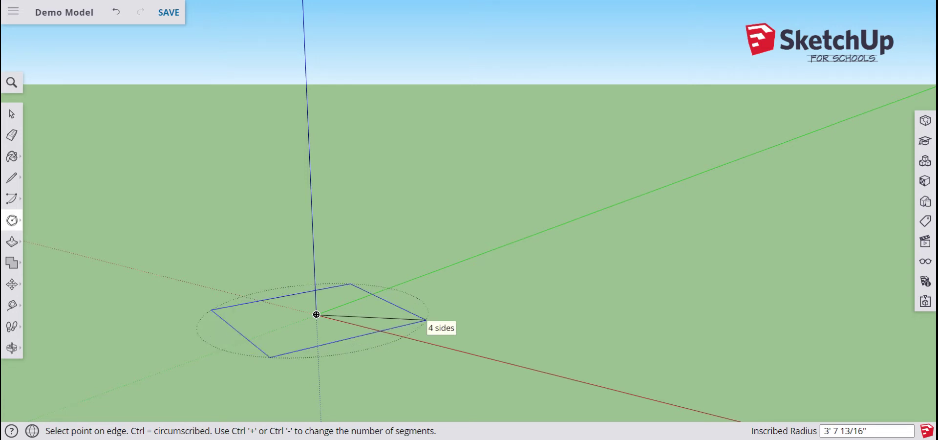
key(ctrl+minus)
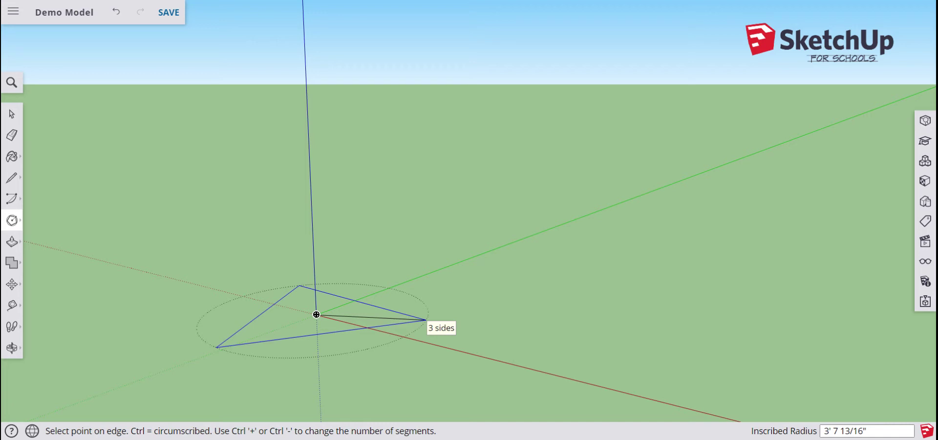
key(ctrl+plus)
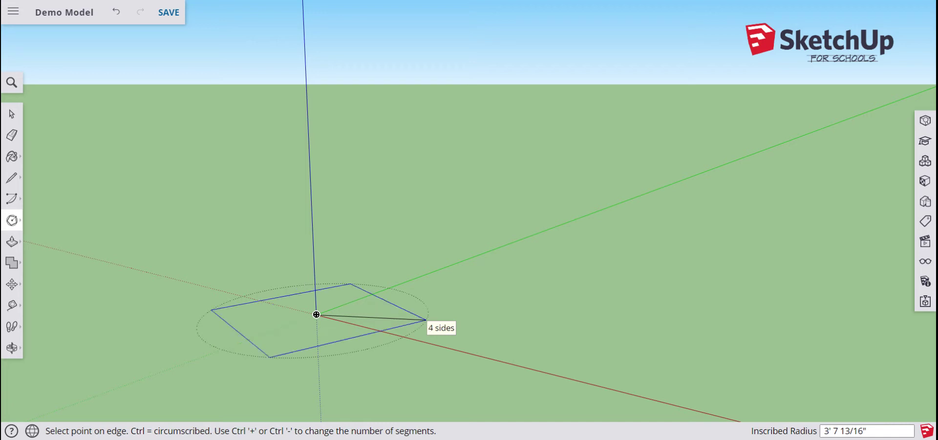
key(ctrl+plus)
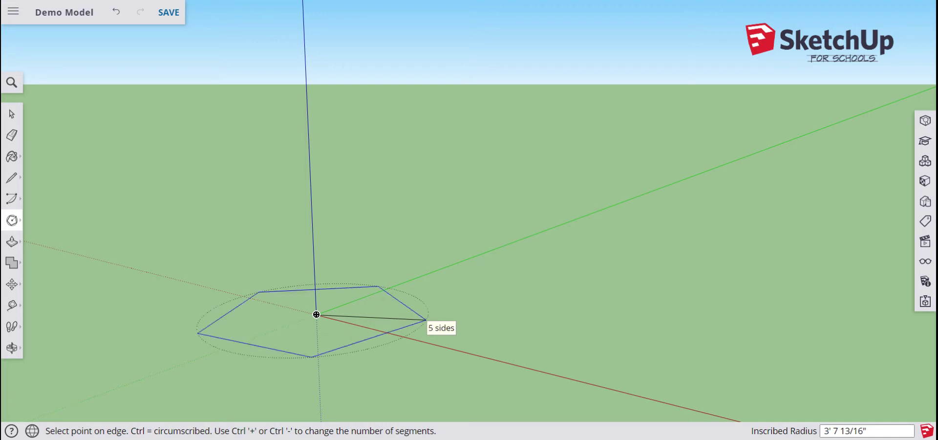
key(ctrl+minus)
key(ctrl+minus)
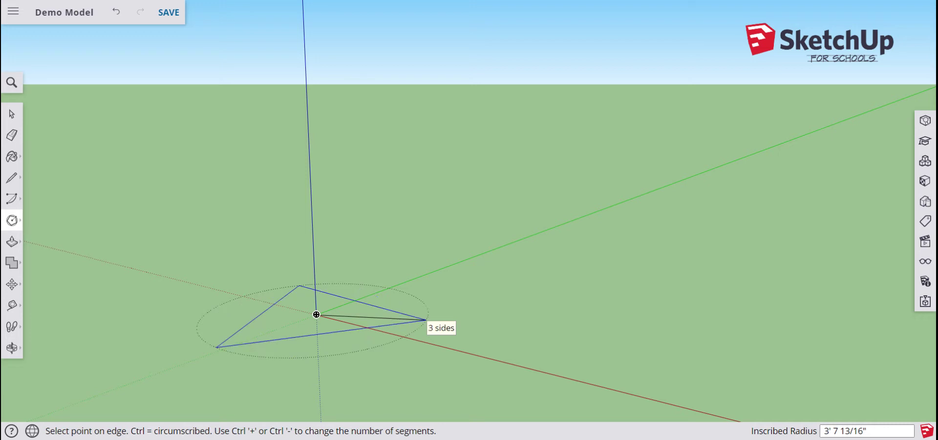
- Raise the polygon's side count to eight and finish it with an inscribed radius of 3 feet
key(ctrl+plus)
key(ctrl+plus)
key(ctrl+plus)
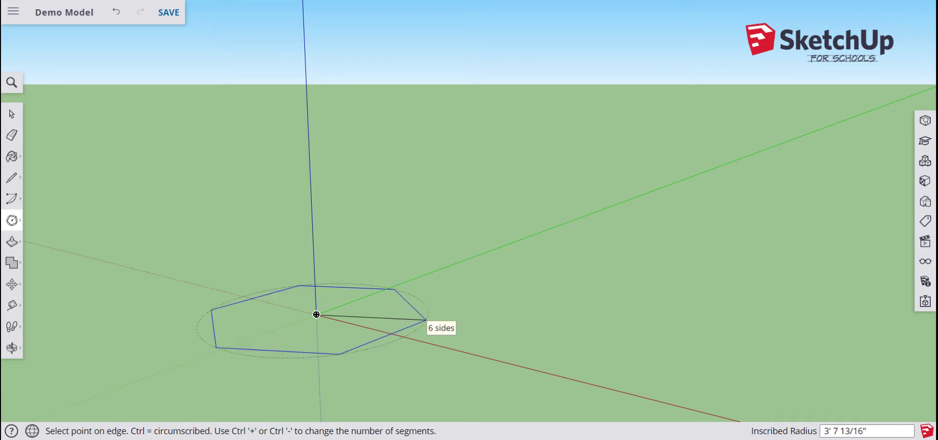
key(ctrl+plus)
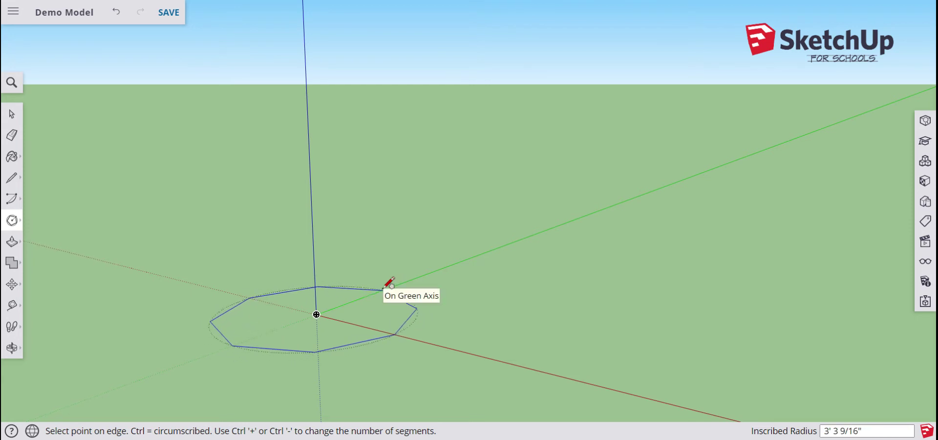
text(3)
key(Return)
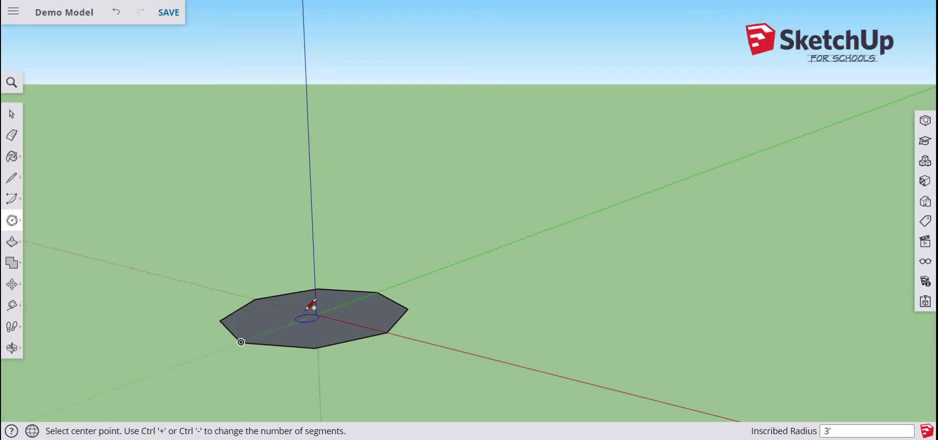
- Draw a circle with a 4-foot radius centered on the origin, around the octagon
click(12, 220)
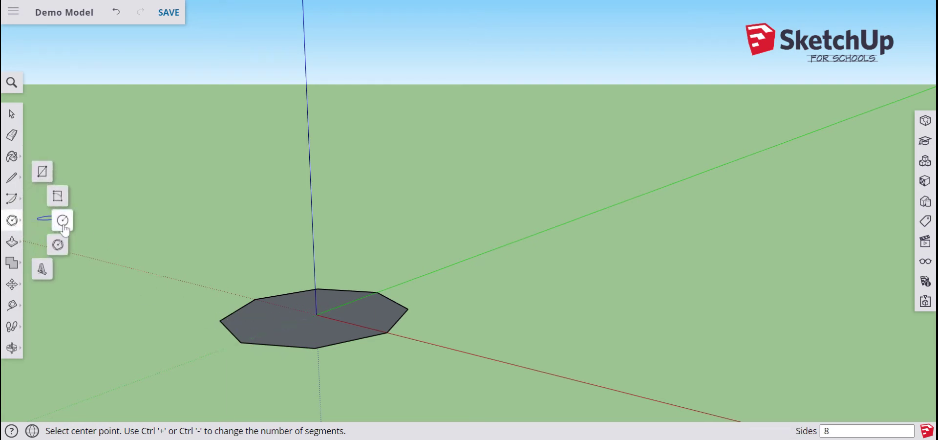
click(63, 220)
click(317, 314)
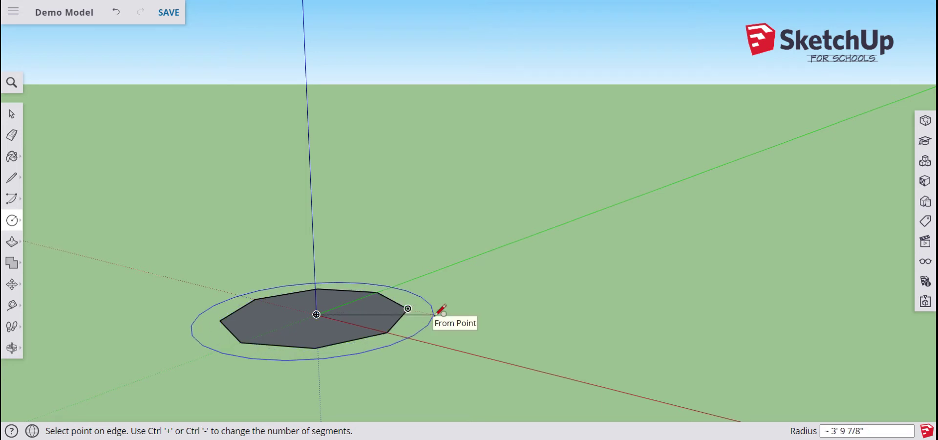
text(4)
key(Return)
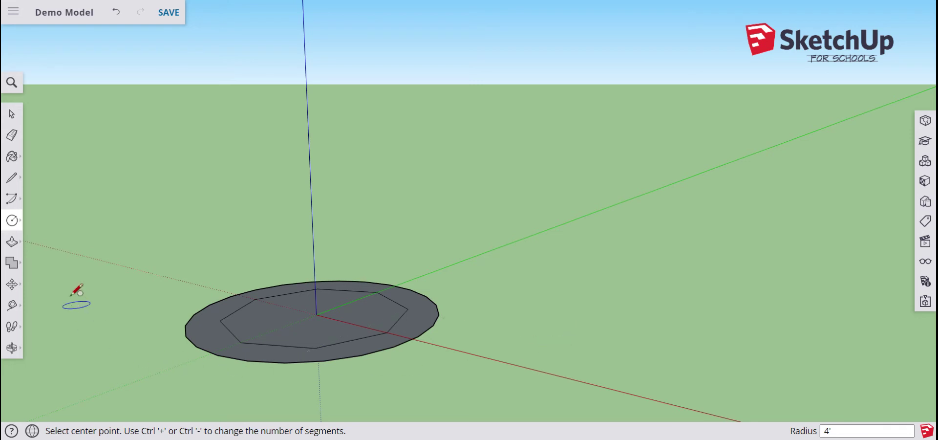
- Draw a center-point arc of about 30° around the octagon's far-left corner, from the corner on the negative red axis out to the circle
click(11, 223)
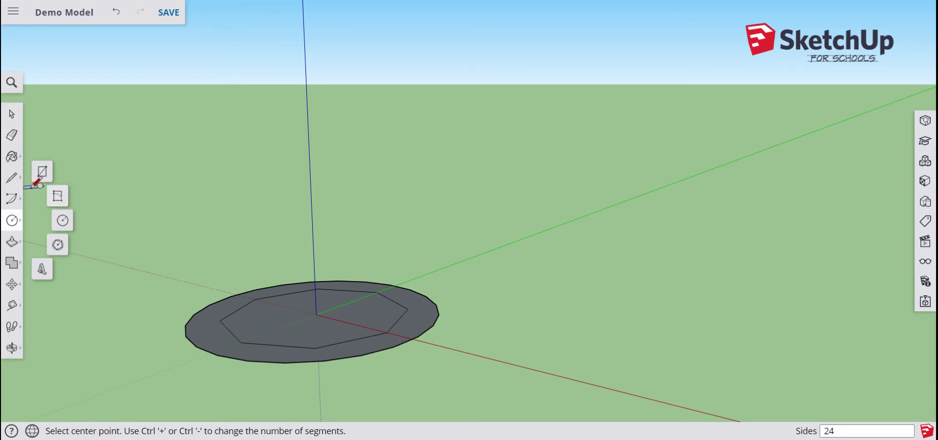
click(13, 202)
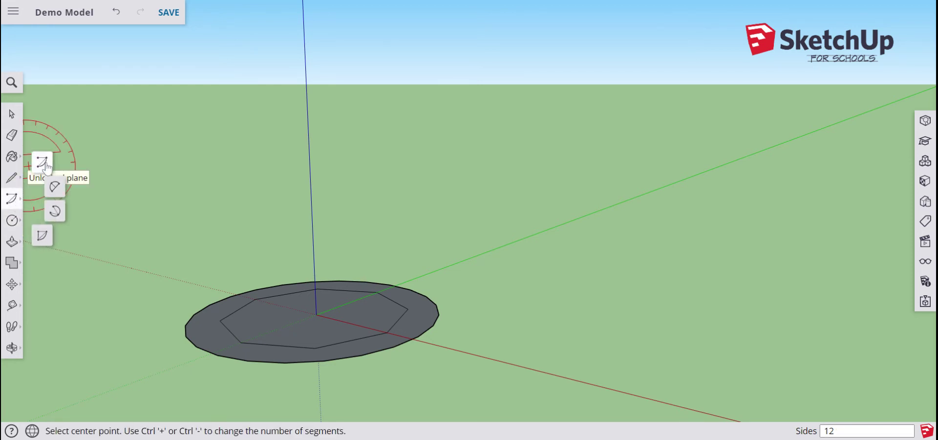
click(46, 163)
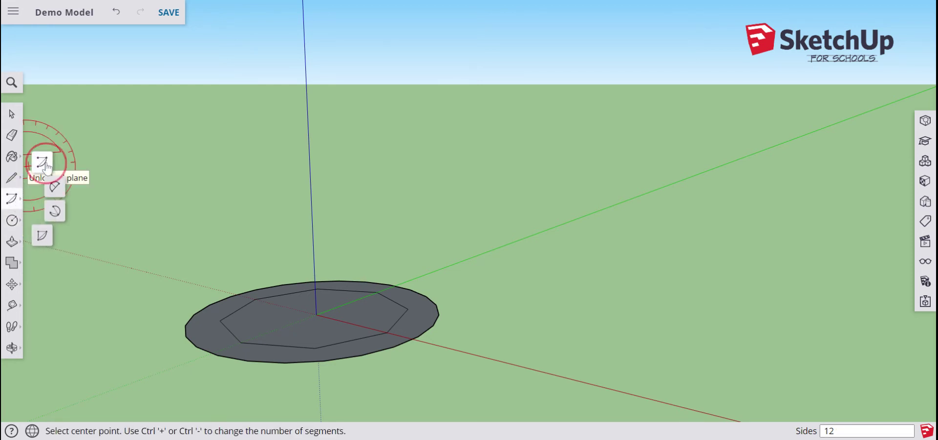
click(219, 321)
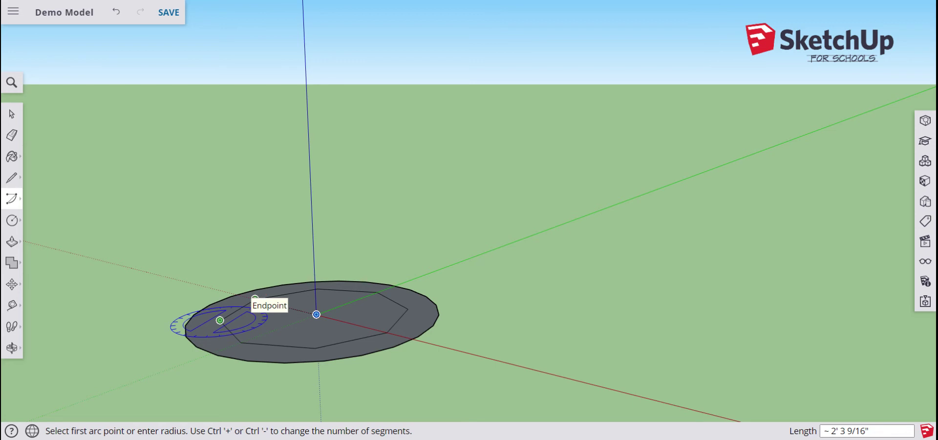
click(255, 297)
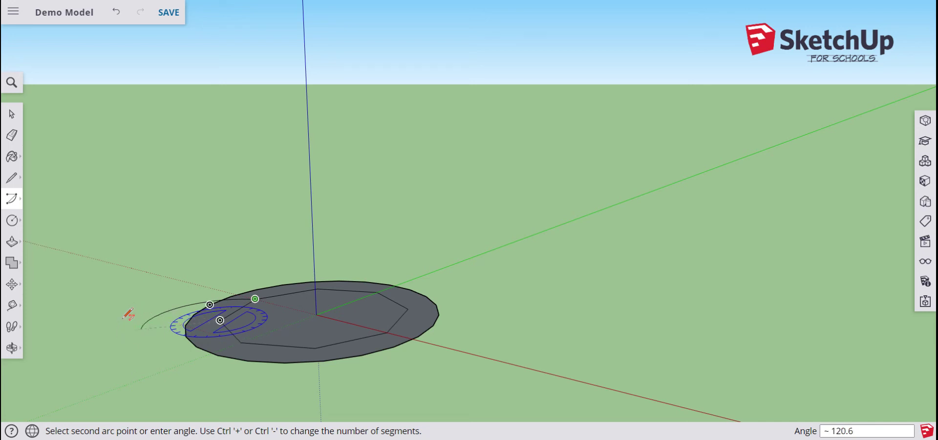
click(226, 296)
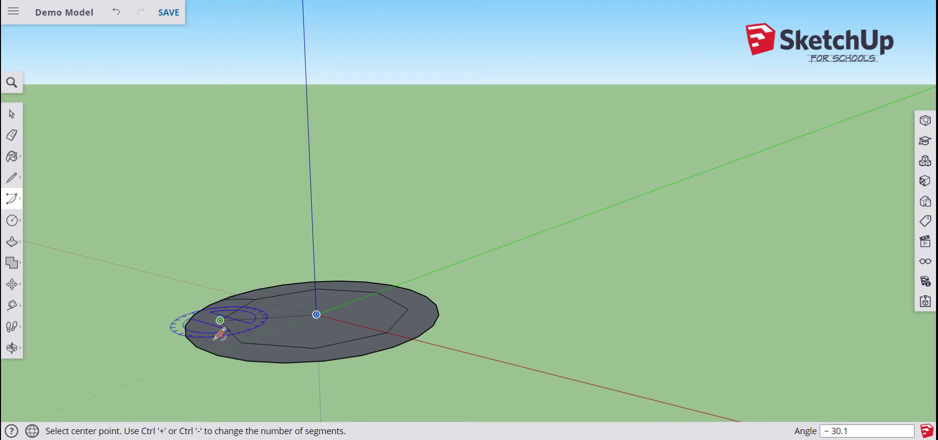
- Add an arc of about 30° centered on the negative red axis corner, from the adjacent back corner out to the circle
click(256, 298)
click(317, 288)
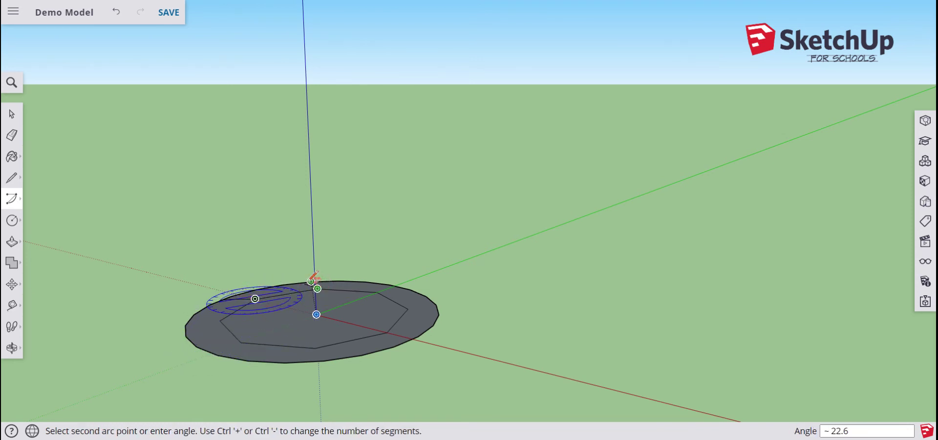
key(Escape)
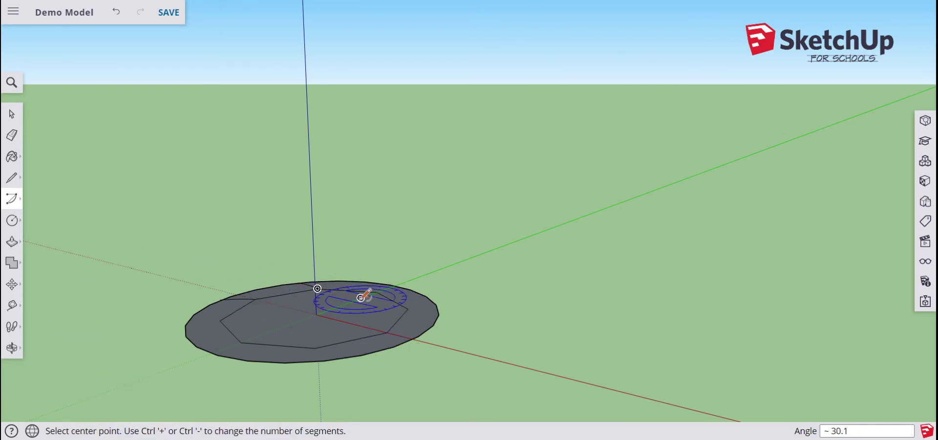
- Try an arc of about 53° centered on the octagon's back corner, starting at the positive green axis corner, and undo it
click(317, 288)
click(378, 292)
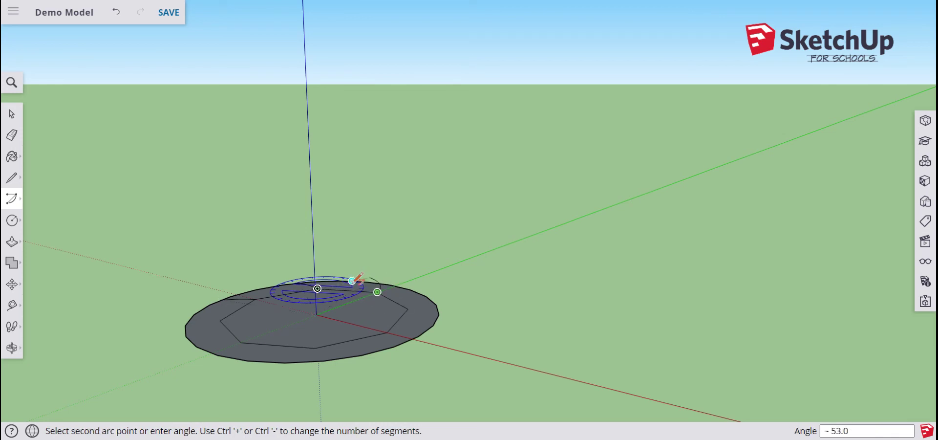
click(366, 277)
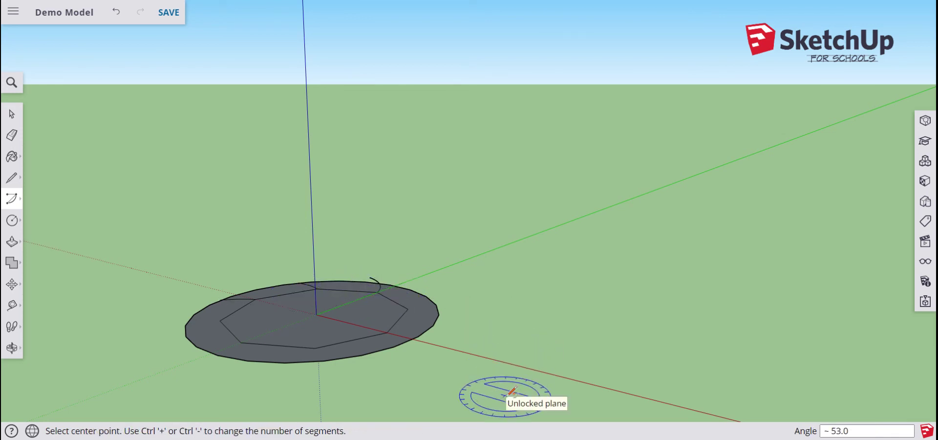
key(ctrl+z)
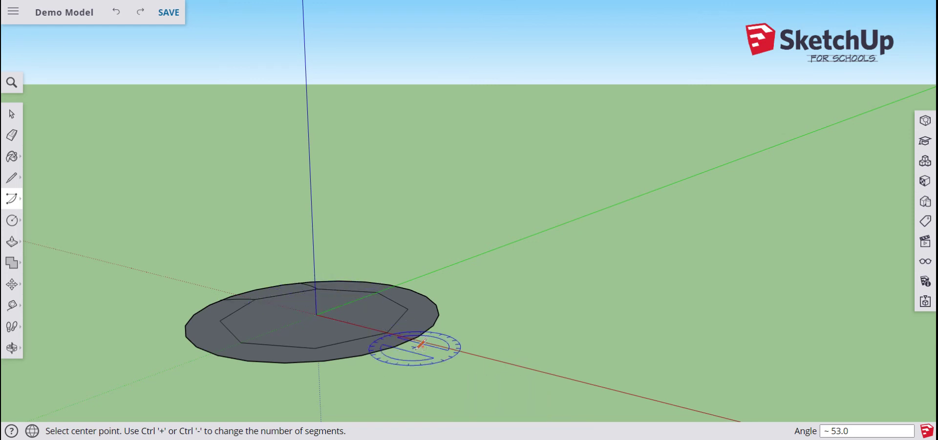
- Draw an arc of about 30° around the octagon's far-right corner, from the positive red axis corner out to the circle
click(408, 309)
click(387, 332)
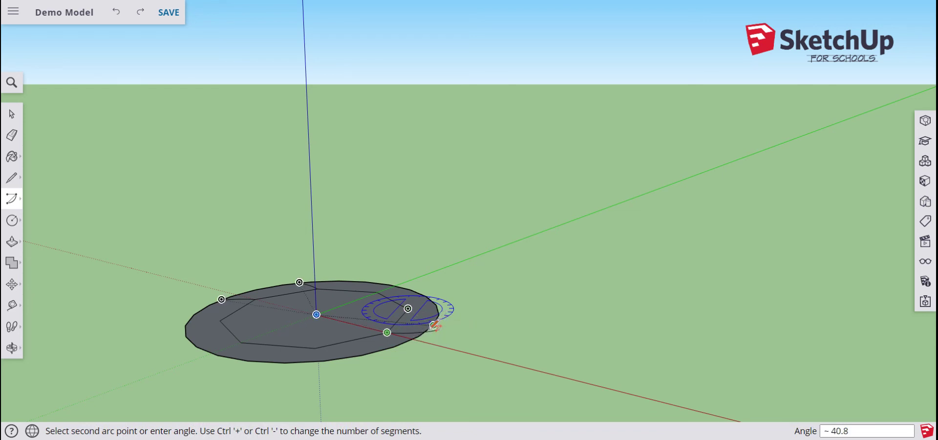
click(430, 328)
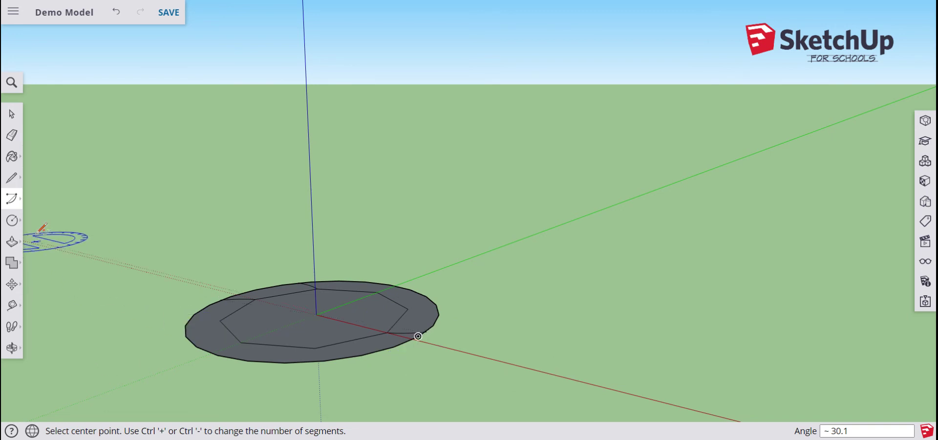
- Draw a 2-point arc between the octagon's far-left corner and its negative green axis corner with an outward bulge of 11 inches
click(20, 205)
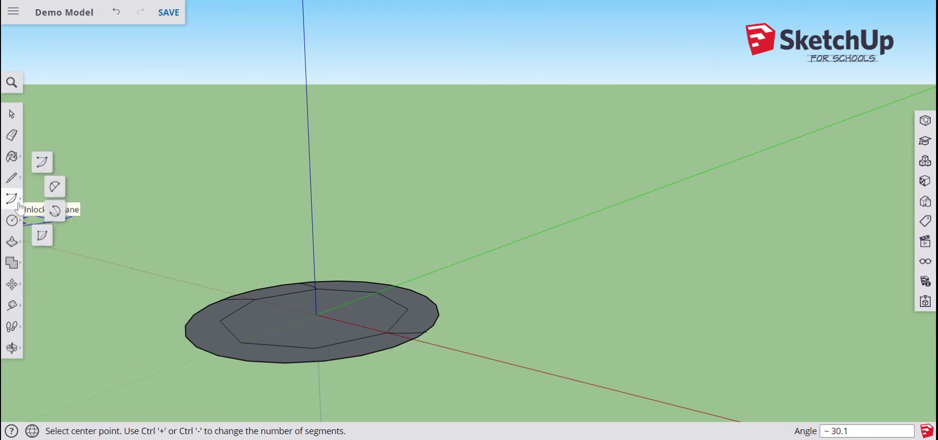
click(53, 192)
click(317, 314)
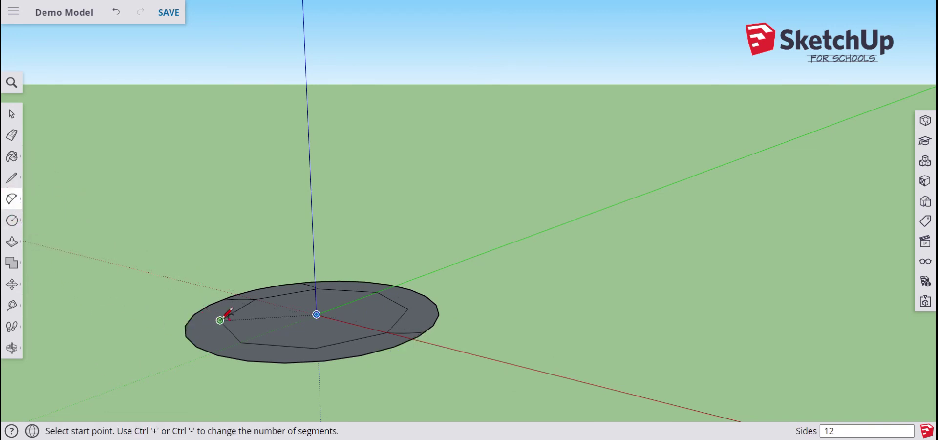
click(219, 320)
click(241, 342)
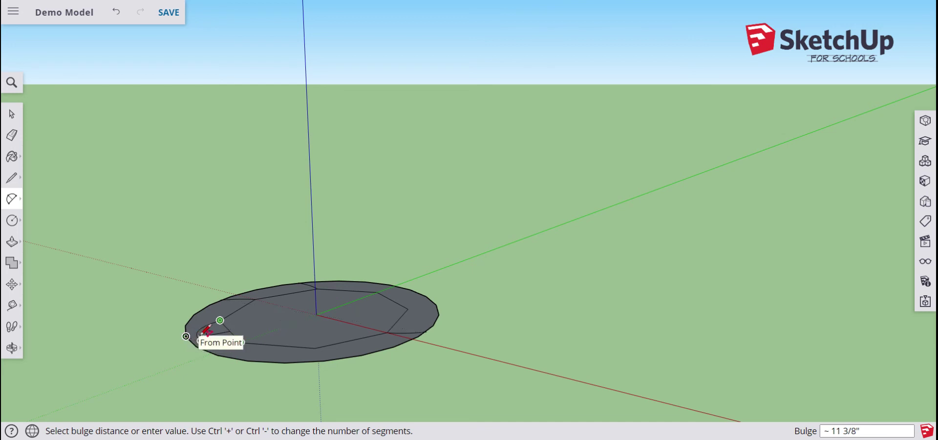
text(11)
key(Return)
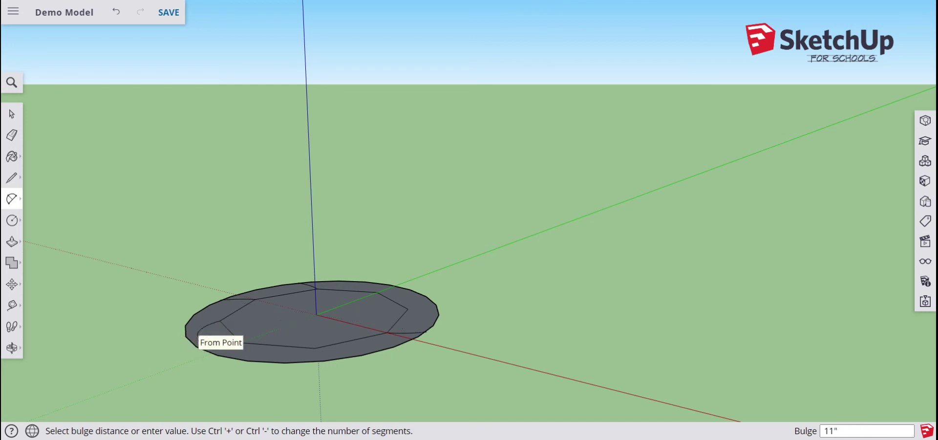